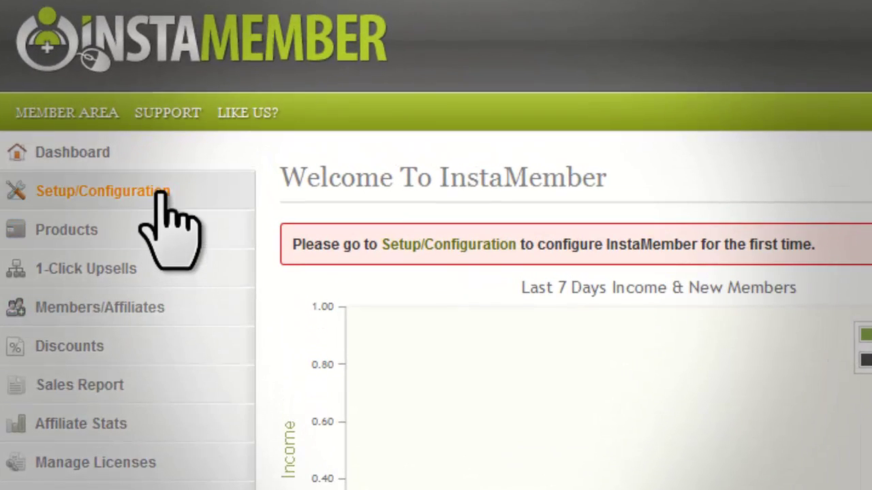
On the Setup/Configuration page, rename the business from 'Blog' to 'My business name' and enter the business street address
{"action": "left_click", "coordinate": [161, 194]}
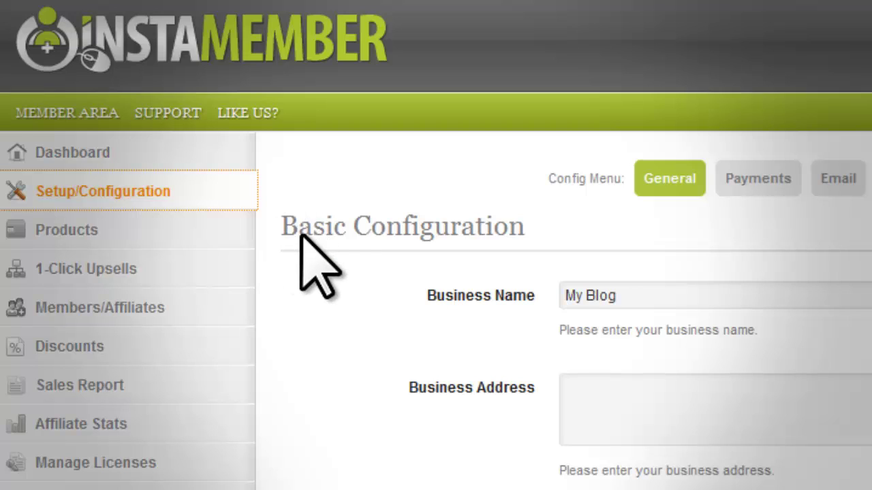
{"action": "left_click_drag", "start_coordinate": [615, 295], "coordinate": [590, 305]}
{"action": "type", "text": "business name"}
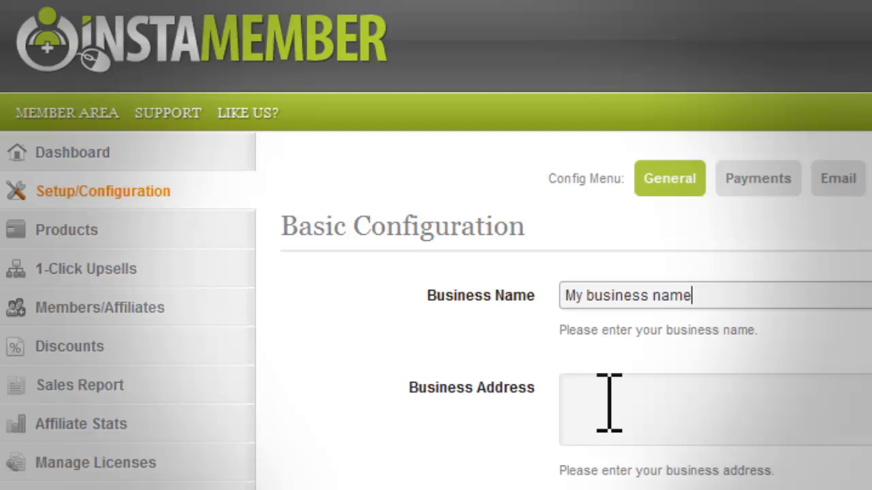
{"action": "left_click", "coordinate": [609, 402]}
{"action": "type", "text": "My Street, N 1"}
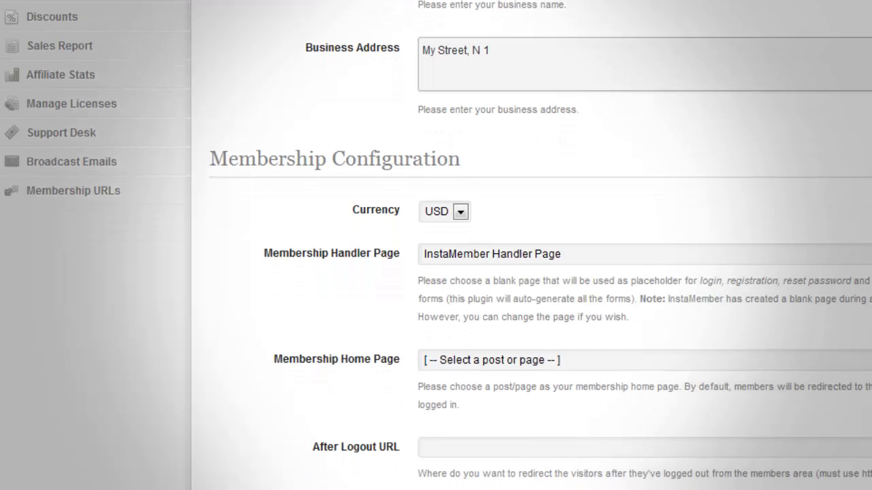
{"action": "left_click", "coordinate": [458, 204]}
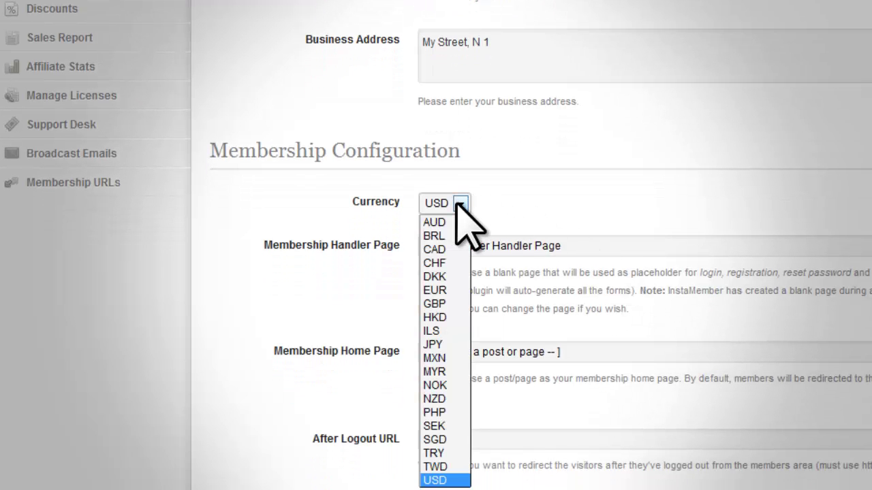
{"action": "left_click", "coordinate": [454, 478]}
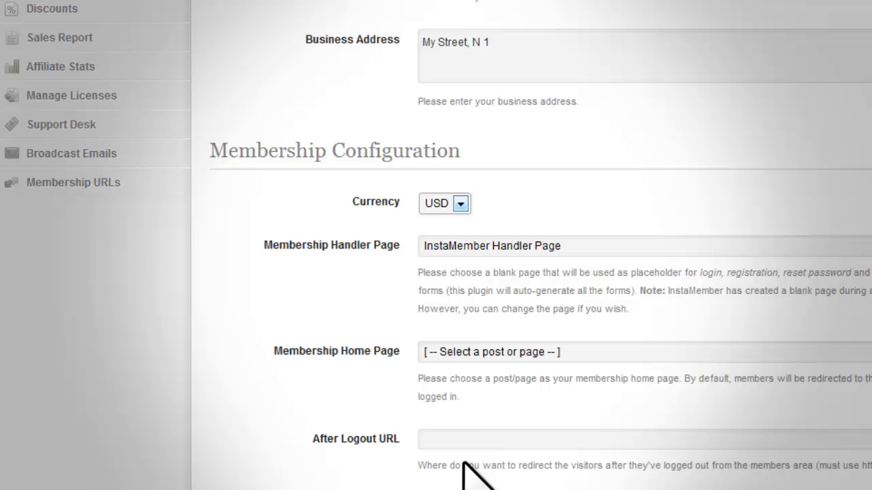
{"action": "left_click", "coordinate": [577, 249]}
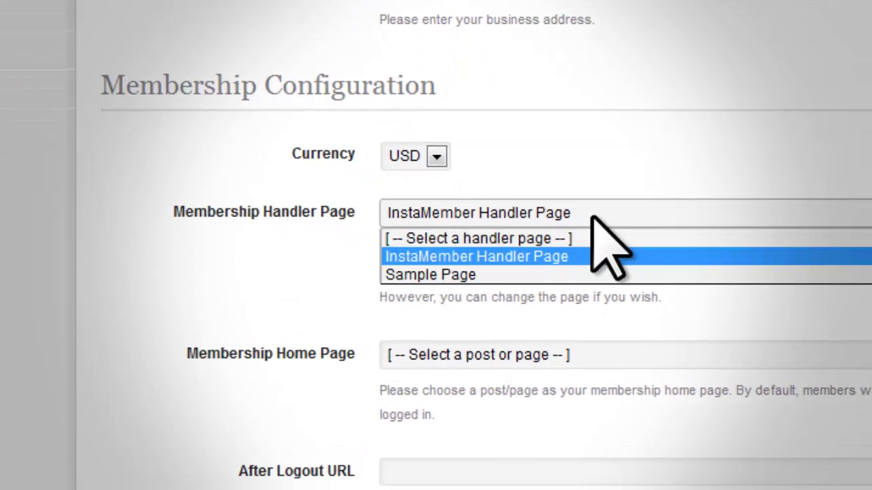
{"action": "left_click", "coordinate": [571, 259]}
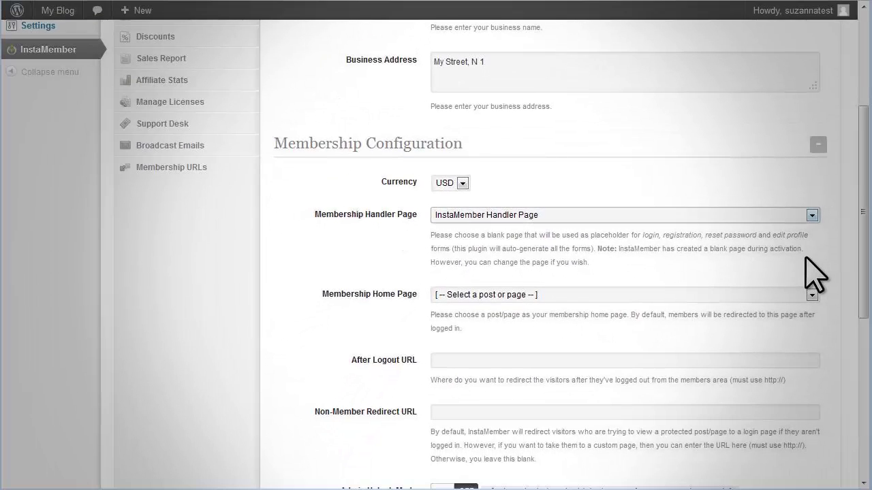
{"action": "left_click_drag", "start_coordinate": [860, 229], "coordinate": [862, 269]}
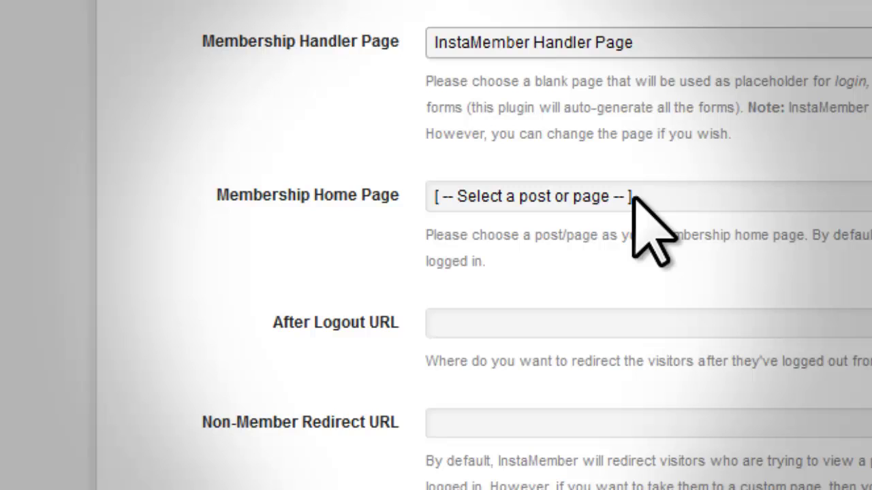
Set the Membership Home Page to the 'Hello world!' post
{"action": "left_click", "coordinate": [633, 198]}
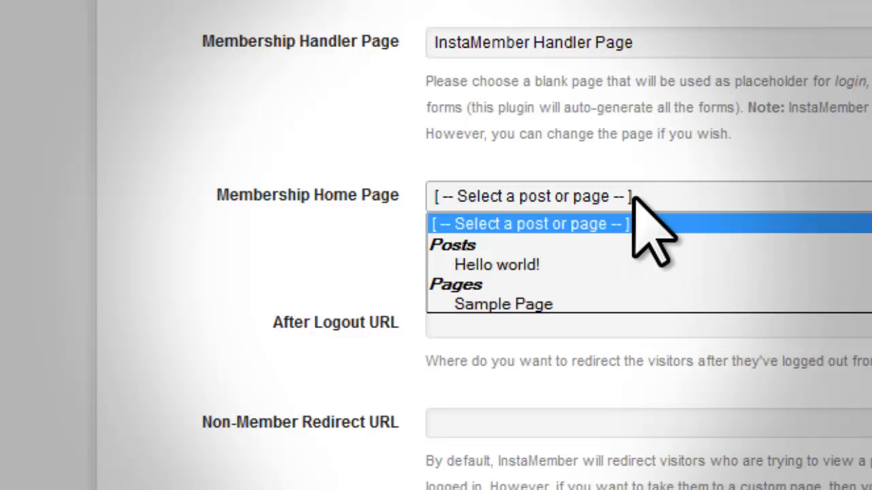
{"action": "left_click", "coordinate": [575, 266]}
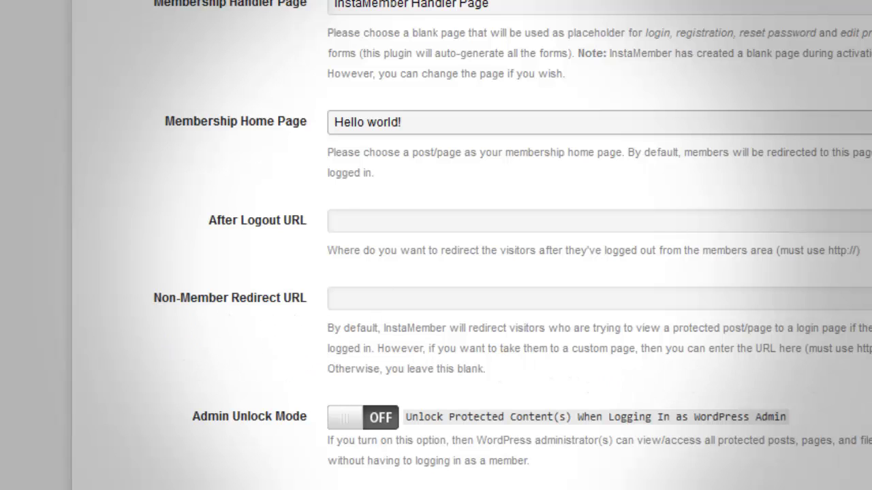
{"action": "scroll", "coordinate": [511, 272], "scroll_direction": "down", "scroll_amount": 2}
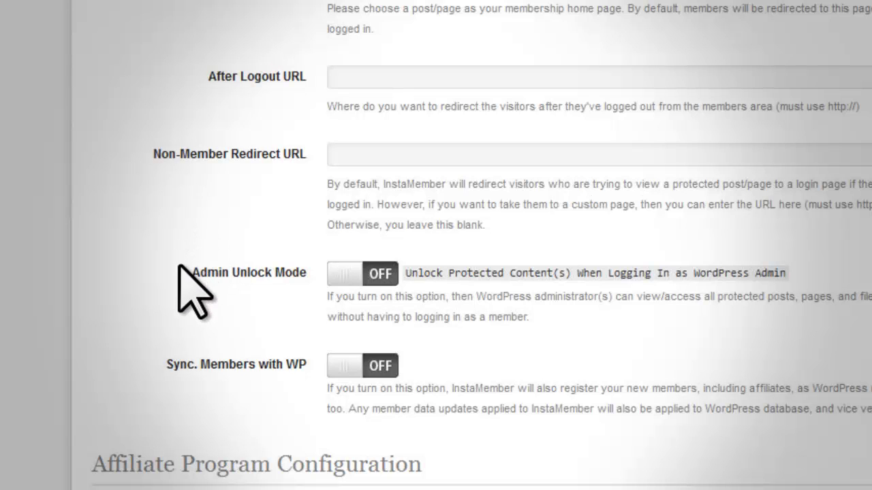
{"action": "left_click_drag", "start_coordinate": [207, 273], "coordinate": [298, 285]}
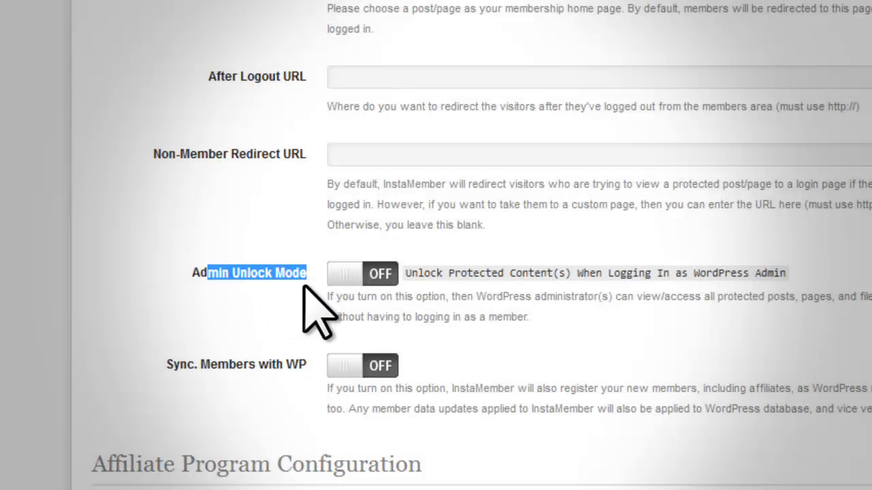
{"action": "left_click", "coordinate": [235, 280]}
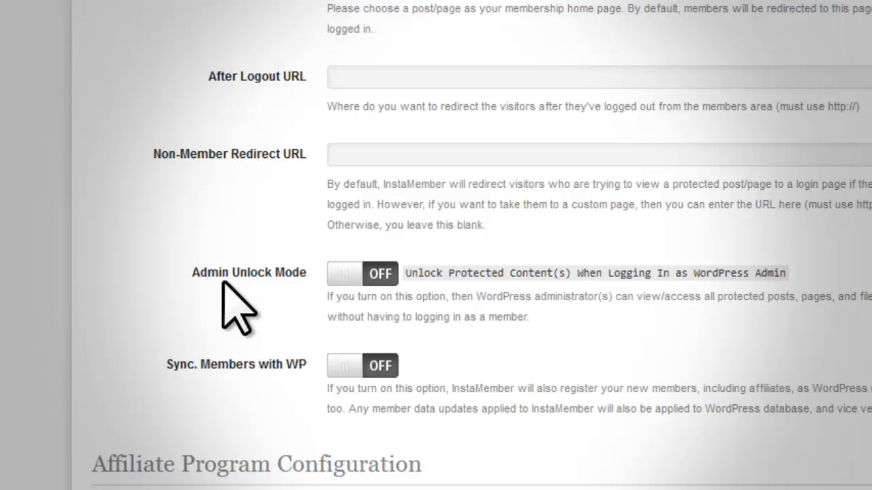
{"action": "left_click", "coordinate": [356, 276]}
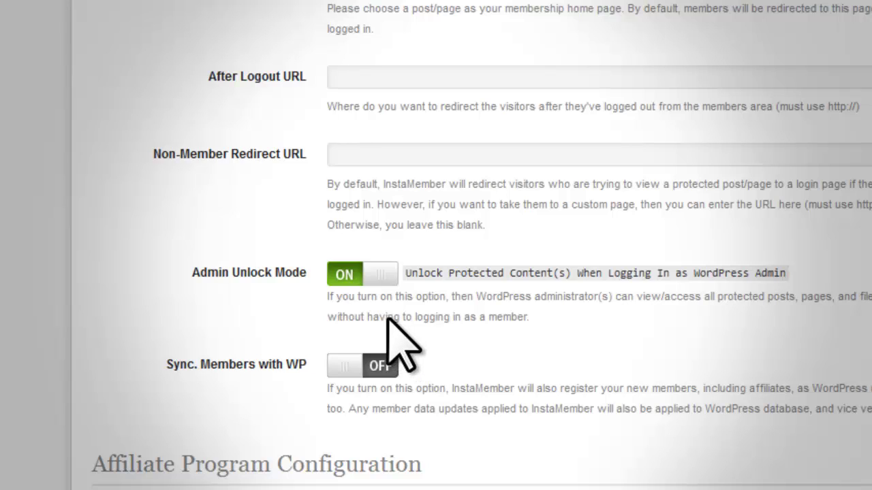
{"action": "left_click", "coordinate": [346, 275]}
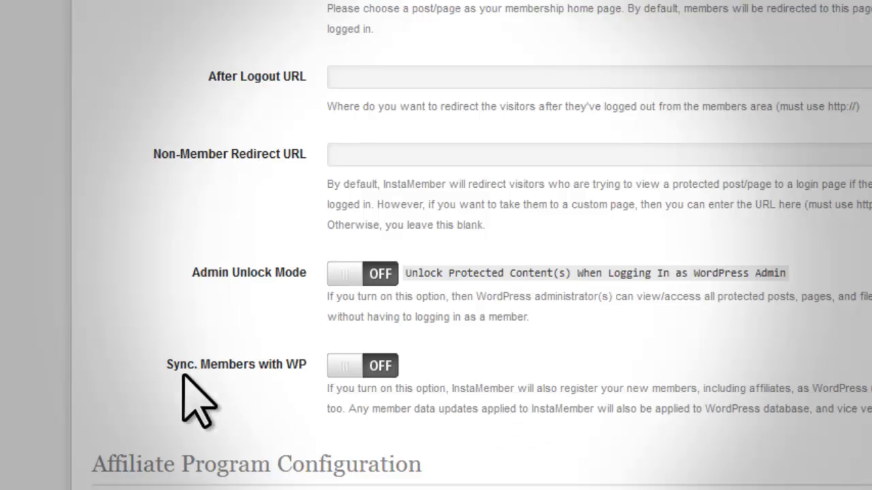
{"action": "left_click_drag", "start_coordinate": [166, 366], "coordinate": [307, 368]}
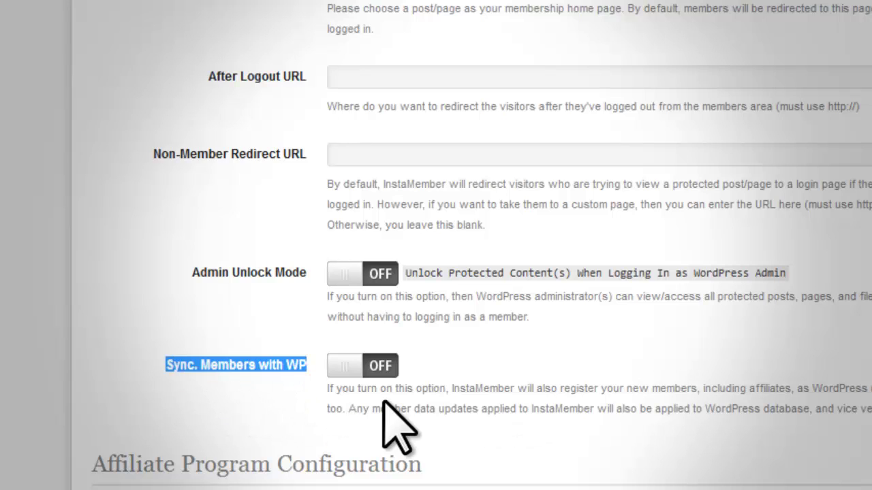
{"action": "left_click", "coordinate": [383, 402]}
{"action": "left_click", "coordinate": [345, 366]}
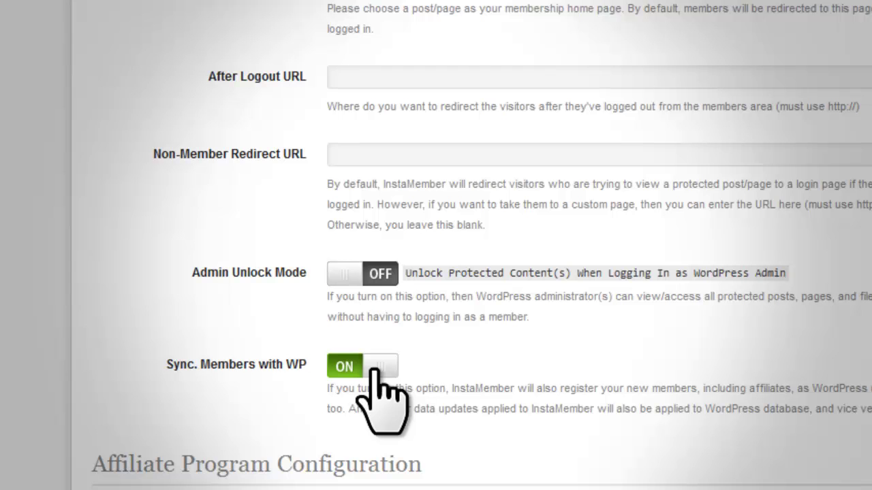
{"action": "left_click", "coordinate": [376, 369]}
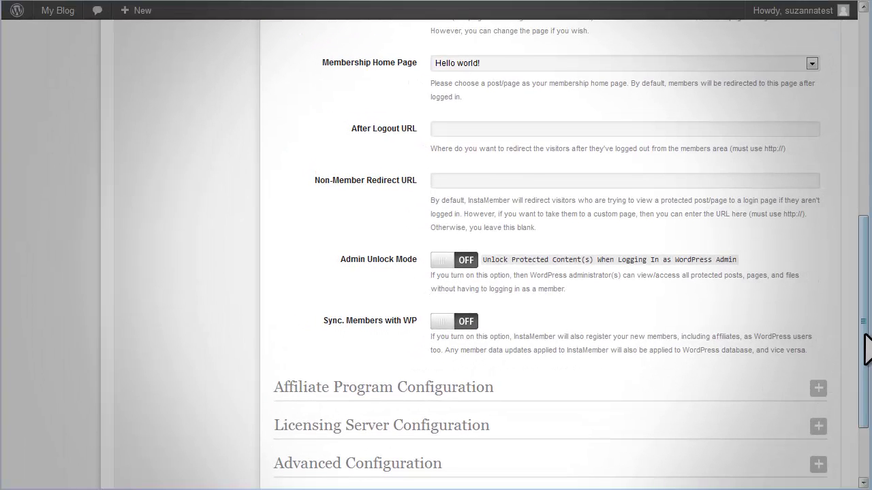
Expand Affiliate Program Configuration and point out the Accepted Payout setting
{"action": "scroll", "coordinate": [839, 344], "scroll_direction": "down", "scroll_amount": 2}
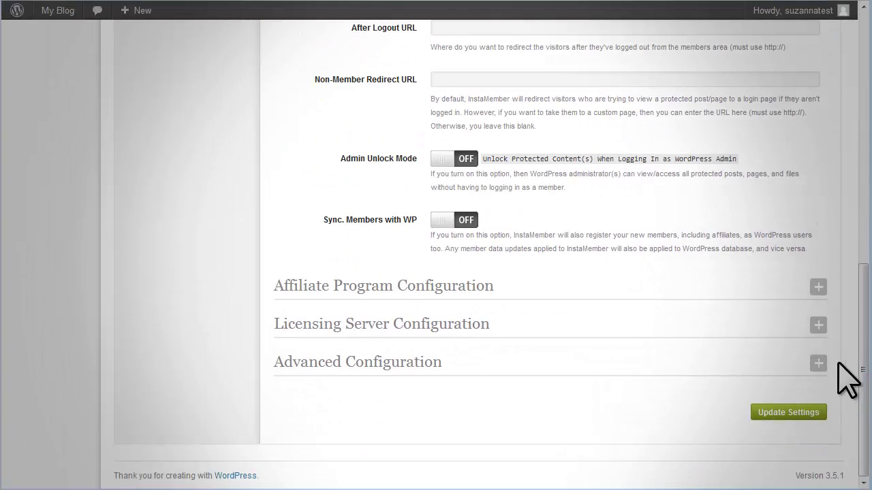
{"action": "left_click", "coordinate": [818, 287]}
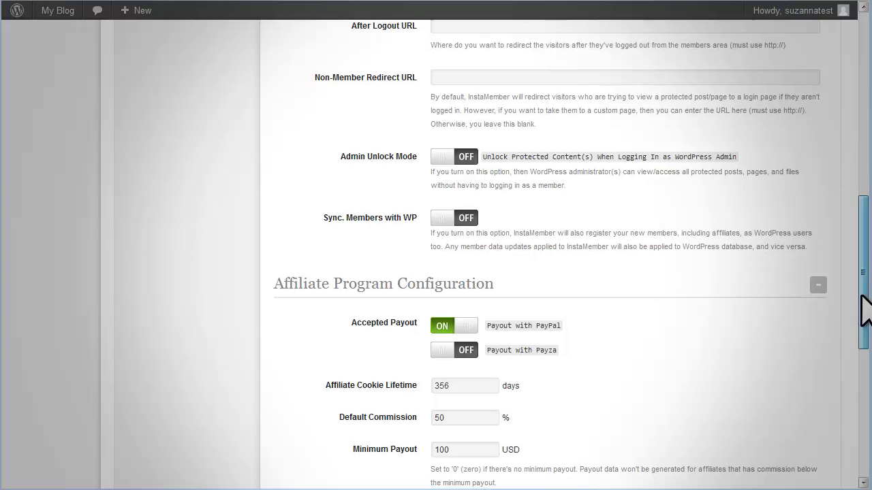
{"action": "scroll", "coordinate": [866, 253], "scroll_direction": "down", "scroll_amount": 3}
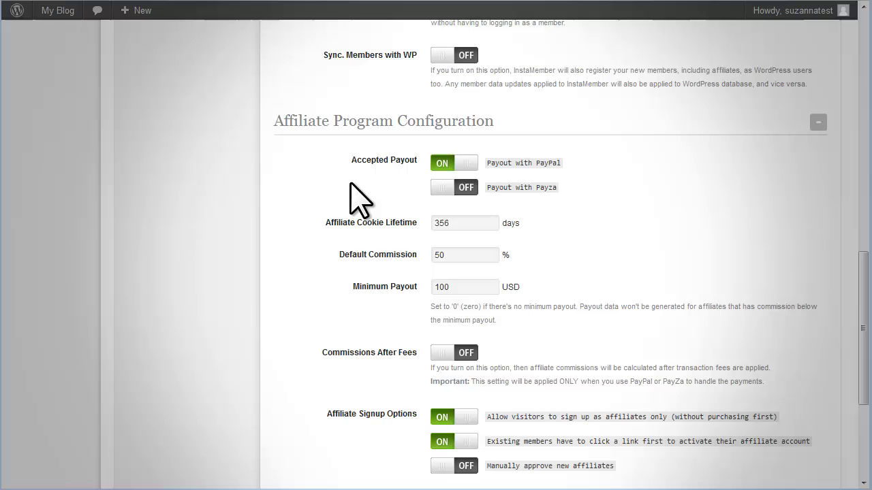
{"action": "left_click_drag", "start_coordinate": [351, 160], "coordinate": [417, 161]}
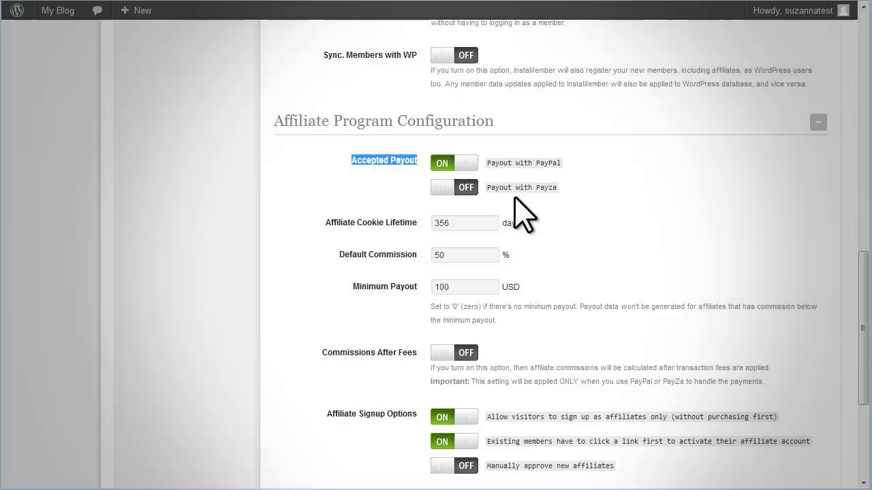
{"action": "left_click", "coordinate": [528, 249]}
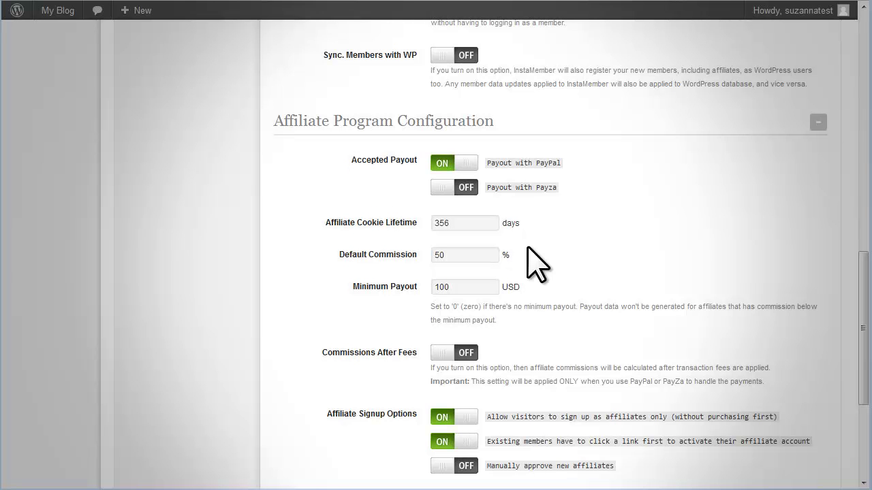
Set the affiliate cookie lifetime to 180 days
{"action": "scroll", "coordinate": [528, 247], "scroll_direction": "down", "scroll_amount": 2}
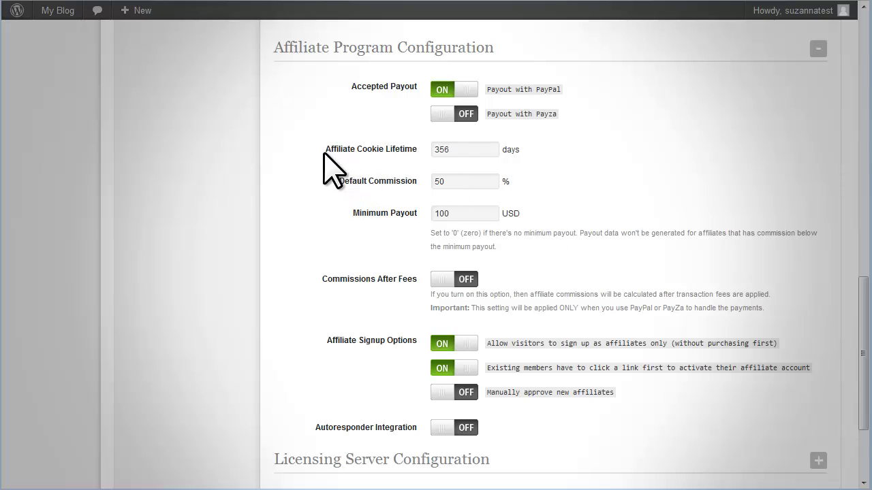
{"action": "left_click_drag", "start_coordinate": [324, 151], "coordinate": [418, 146]}
{"action": "type", "text": "1"}
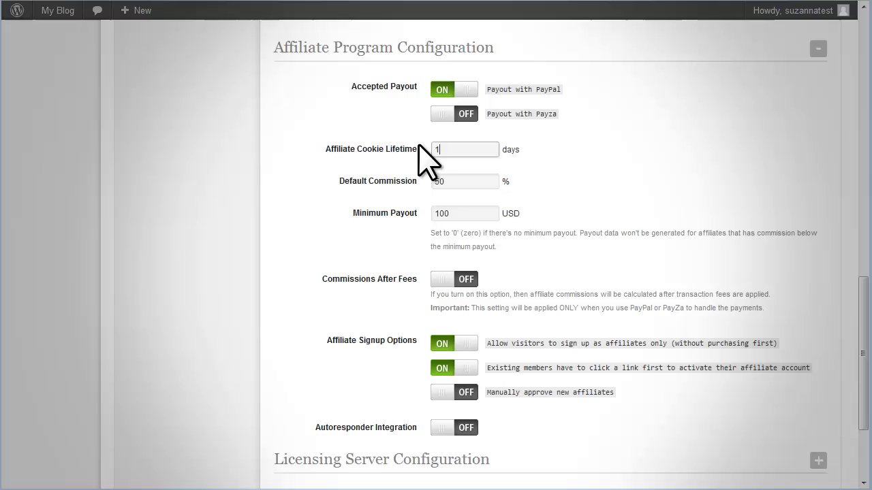
{"action": "type", "text": "80"}
{"action": "left_click", "coordinate": [448, 184]}
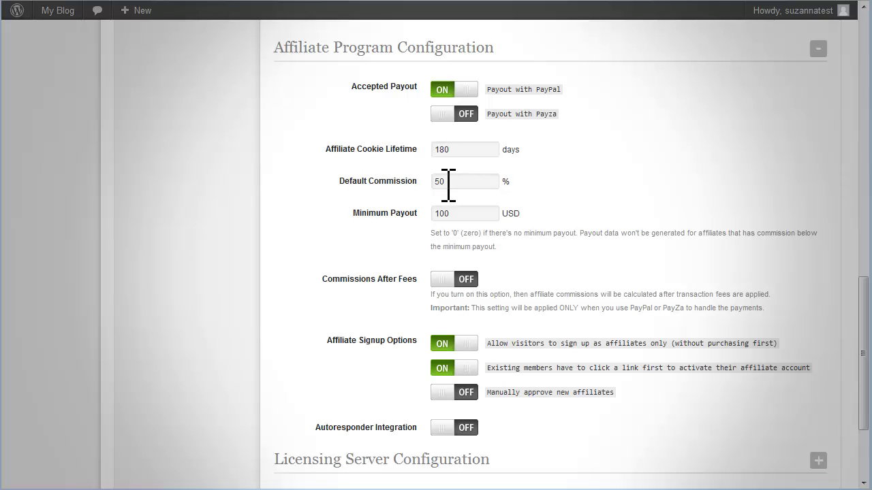
Change the default commission from 50 to 30% and the minimum payout from 100 to 50
{"action": "left_click_drag", "start_coordinate": [450, 182], "coordinate": [431, 181]}
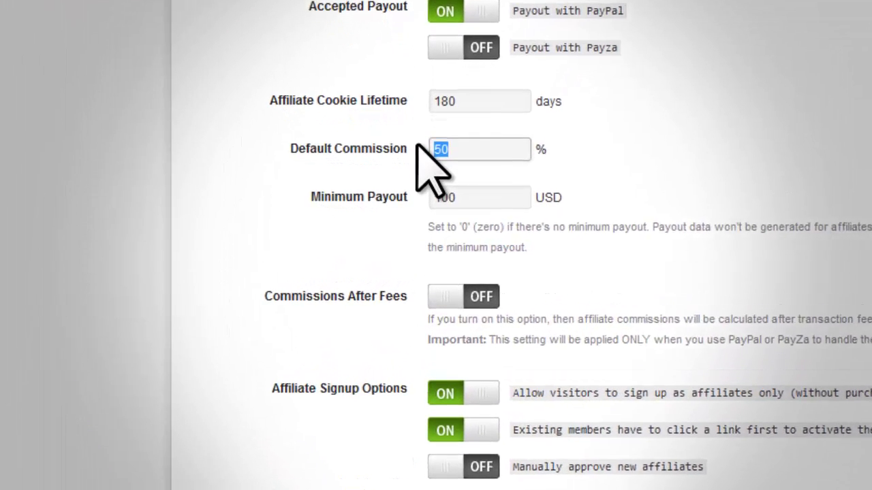
{"action": "type", "text": "30"}
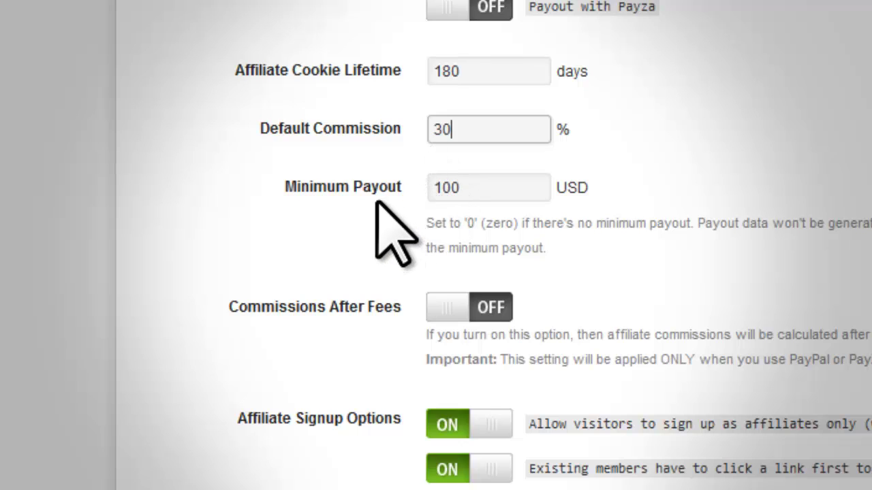
{"action": "left_click", "coordinate": [377, 202]}
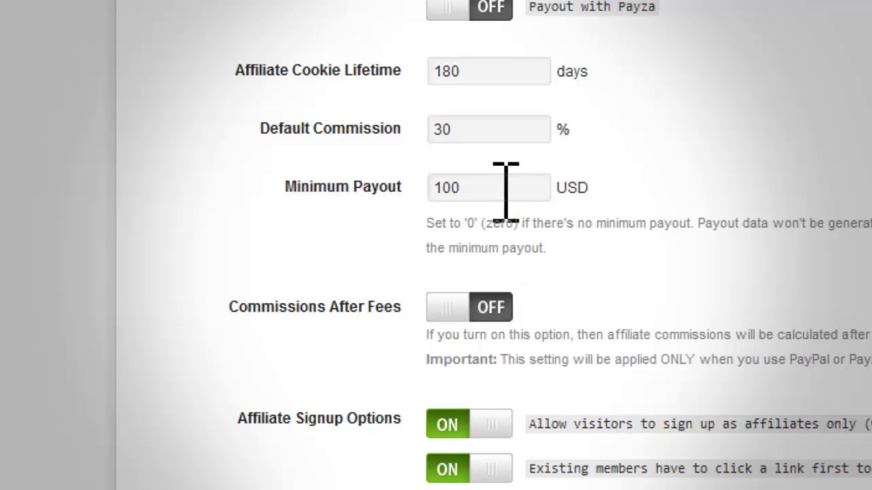
{"action": "left_click", "coordinate": [479, 189]}
{"action": "left_click_drag", "start_coordinate": [479, 188], "coordinate": [430, 187]}
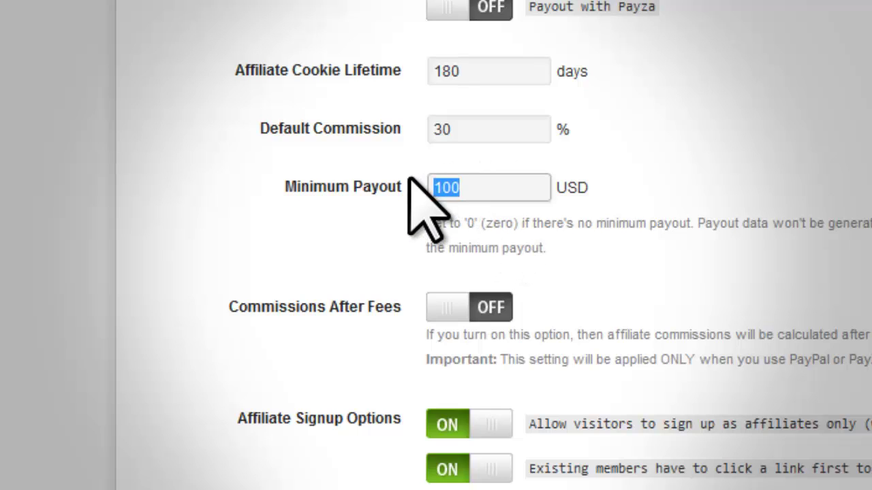
{"action": "type", "text": "50"}
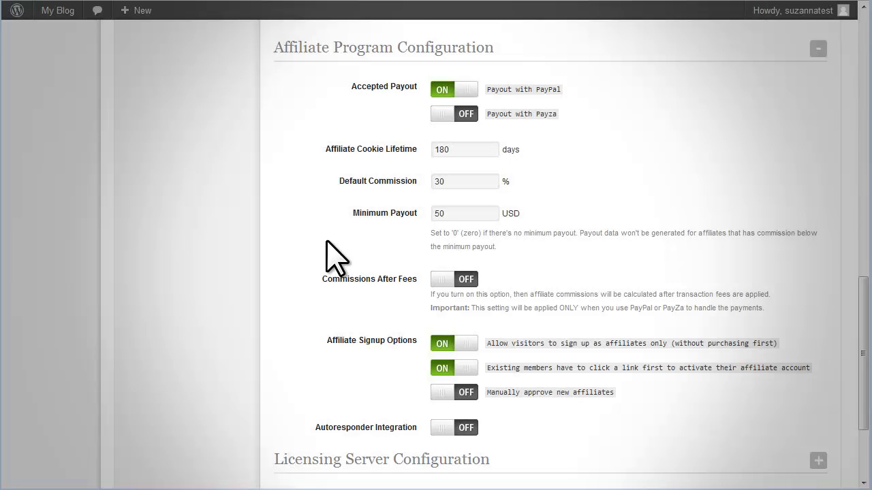
Point out the Commissions After Fees setting, leaving it off
{"action": "left_click_drag", "start_coordinate": [325, 280], "coordinate": [413, 280]}
{"action": "left_click", "coordinate": [405, 293]}
{"action": "scroll", "coordinate": [381, 331], "scroll_direction": "down", "scroll_amount": 2}
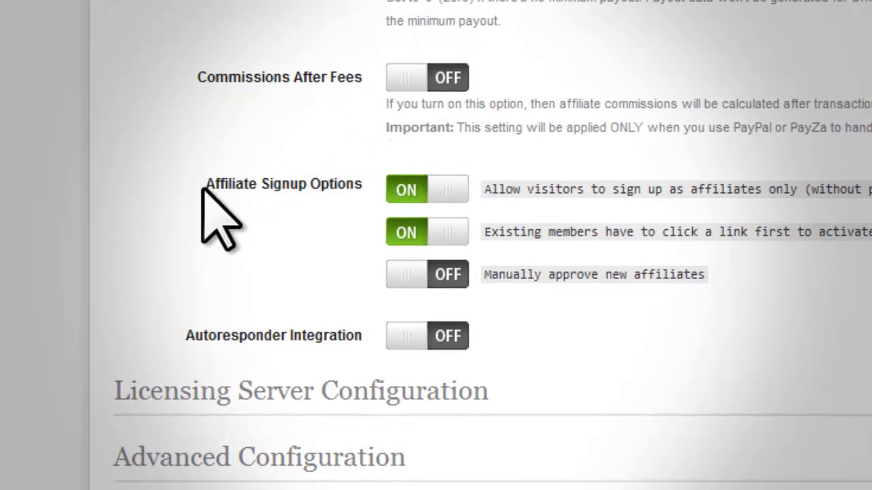
Point out the Affiliate Signup Options
{"action": "left_click_drag", "start_coordinate": [203, 187], "coordinate": [359, 197]}
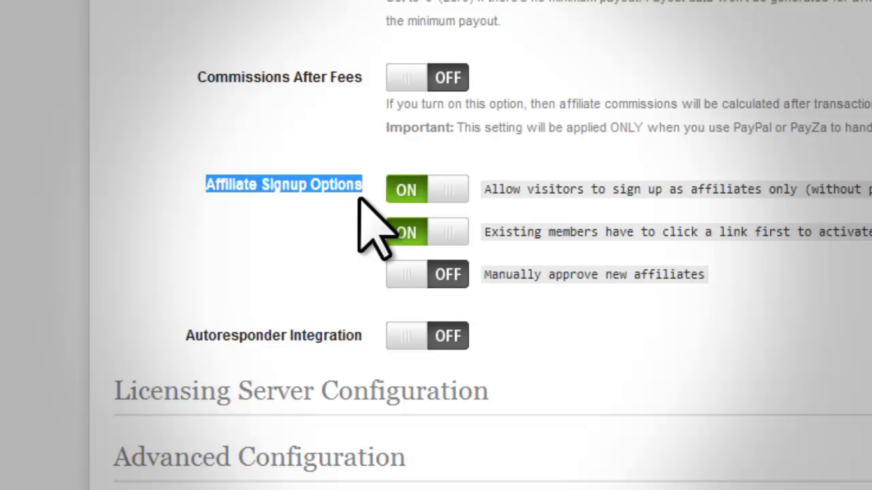
{"action": "left_click", "coordinate": [340, 224]}
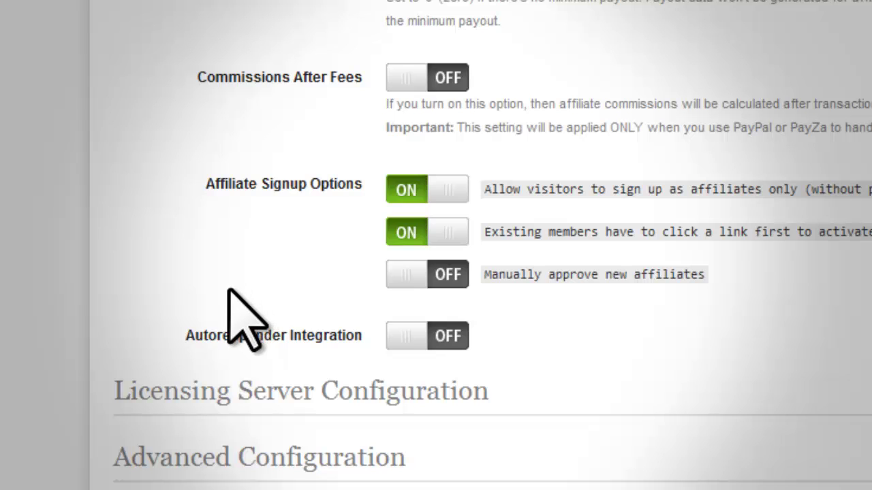
{"action": "scroll", "coordinate": [229, 290], "scroll_direction": "down", "scroll_amount": 3}
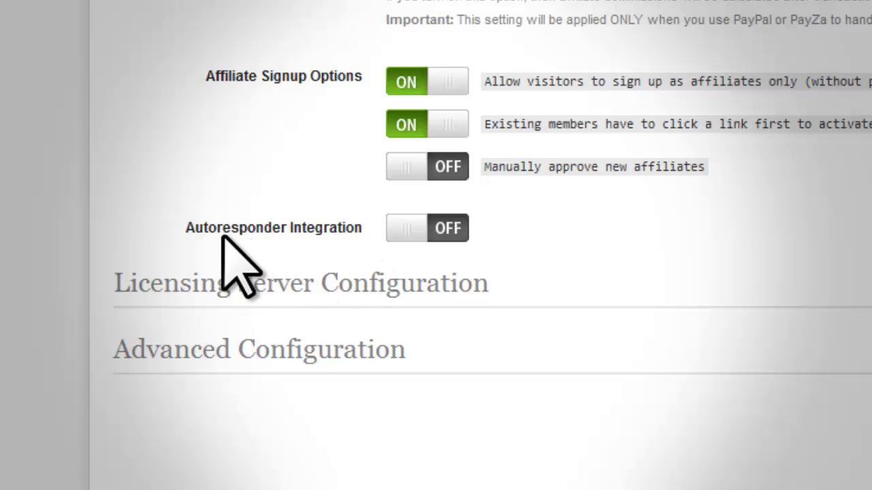
Turn Autoresponder Integration on with Custom Autoresponder as the autoresponder system
{"action": "left_click_drag", "start_coordinate": [182, 229], "coordinate": [353, 222]}
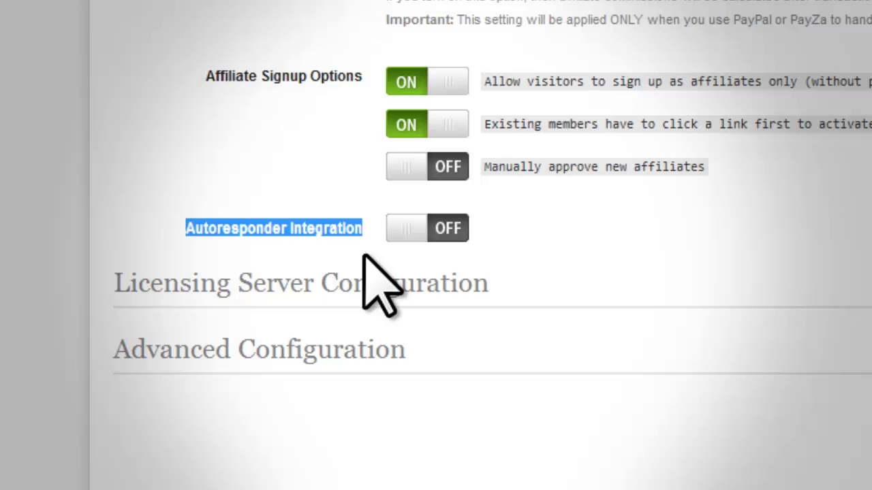
{"action": "left_click", "coordinate": [363, 254]}
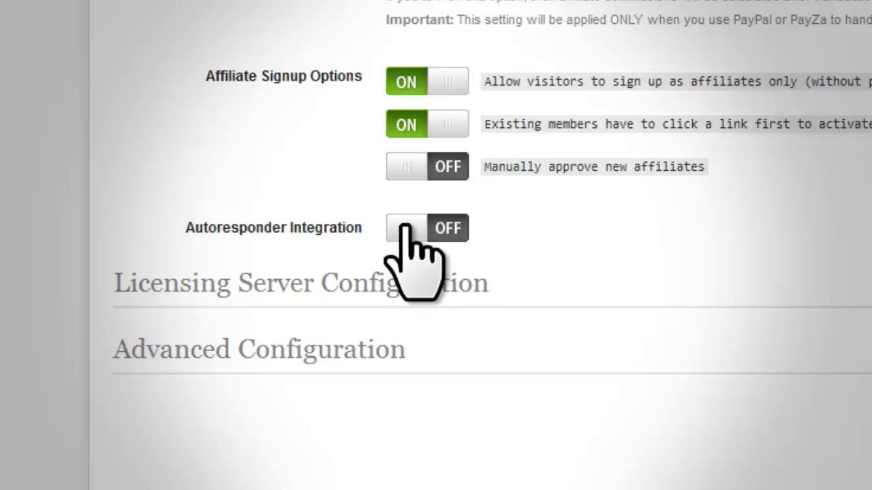
{"action": "left_click", "coordinate": [404, 226]}
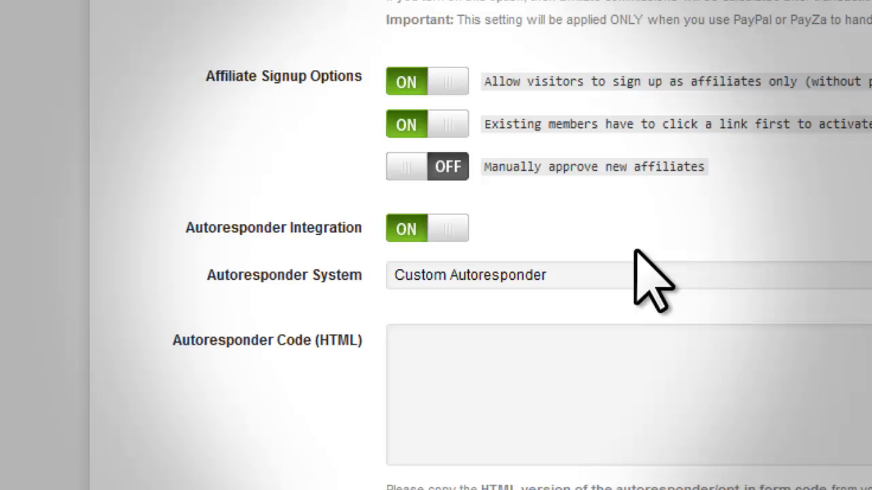
{"action": "left_click", "coordinate": [709, 277]}
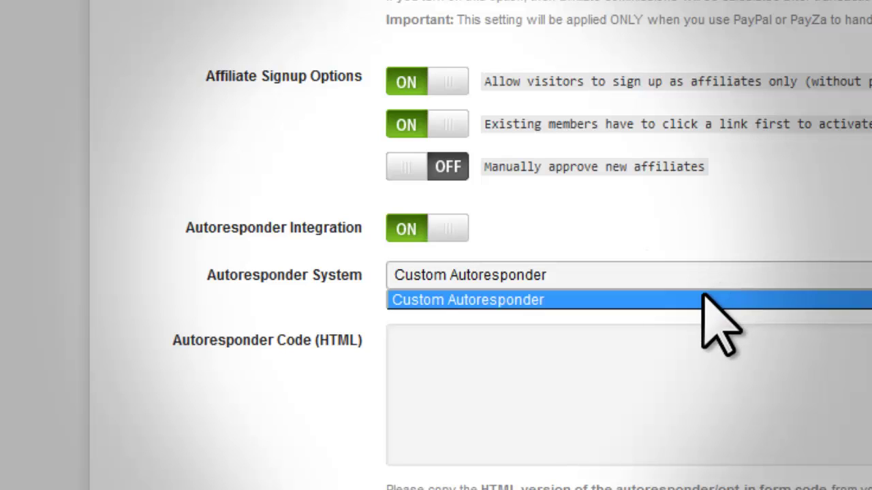
{"action": "left_click", "coordinate": [705, 300]}
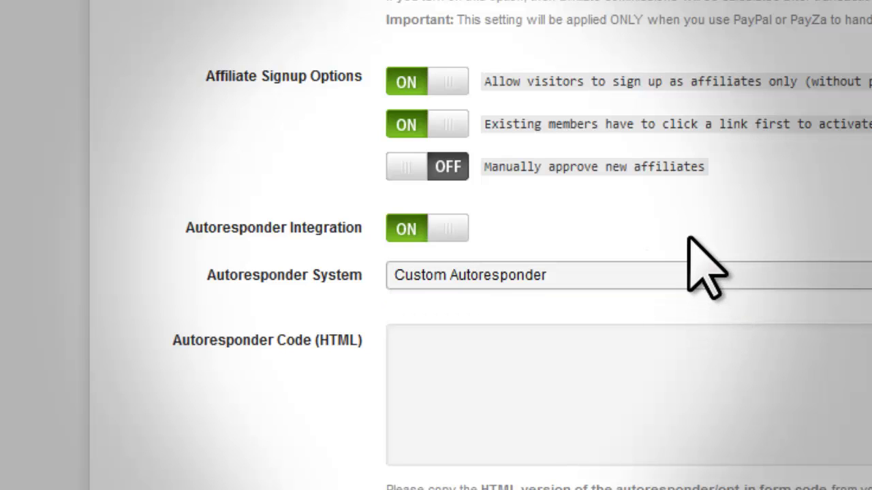
Turn Autoresponder Integration off and expand Licensing Server Configuration, pointing out its Secret and URL
{"action": "left_click", "coordinate": [411, 230]}
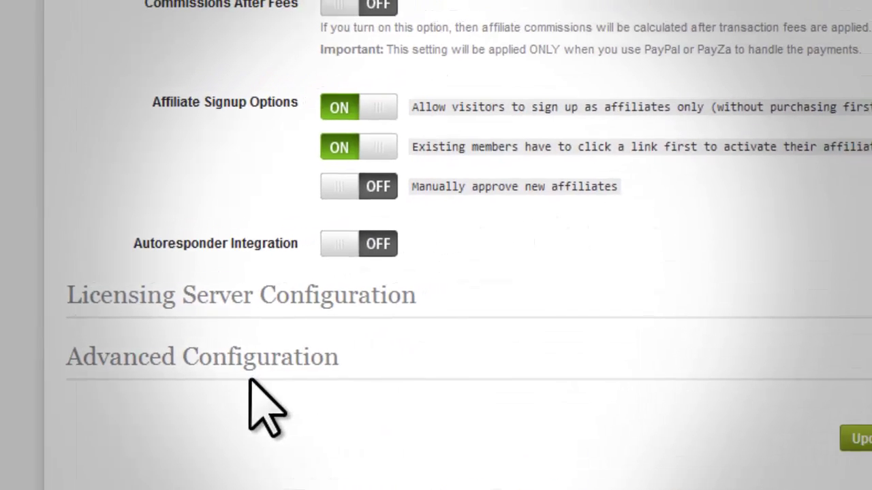
{"action": "left_click", "coordinate": [833, 311]}
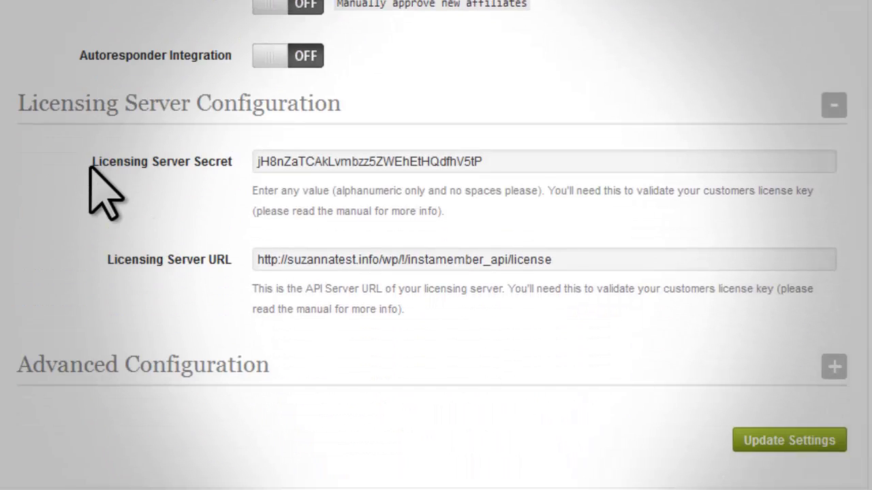
{"action": "left_click_drag", "start_coordinate": [89, 168], "coordinate": [236, 175]}
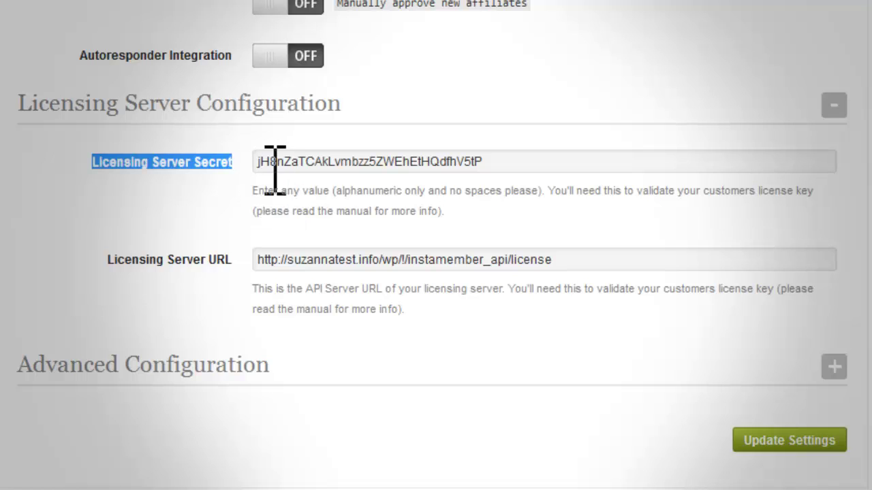
{"action": "left_click", "coordinate": [500, 203]}
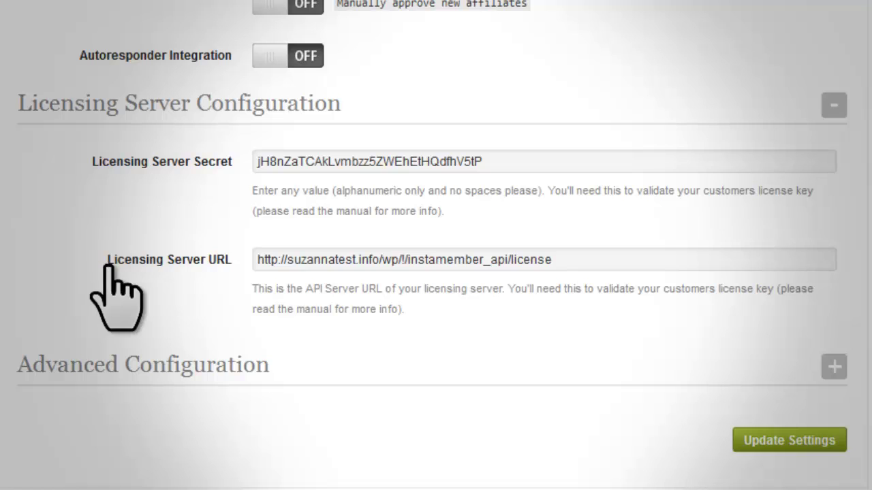
{"action": "left_click_drag", "start_coordinate": [103, 261], "coordinate": [229, 265]}
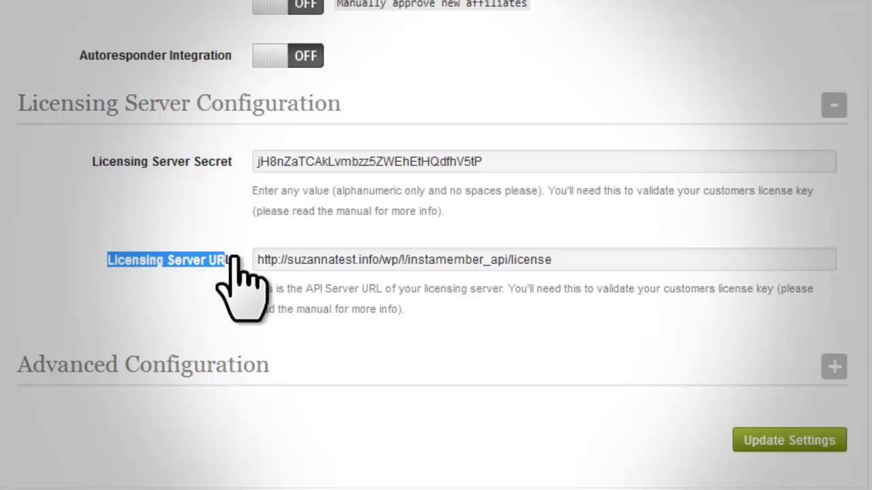
{"action": "left_click", "coordinate": [288, 321]}
Expand Advanced Configuration and switch Notify Admin via Email on for account sharing
{"action": "left_click", "coordinate": [832, 370]}
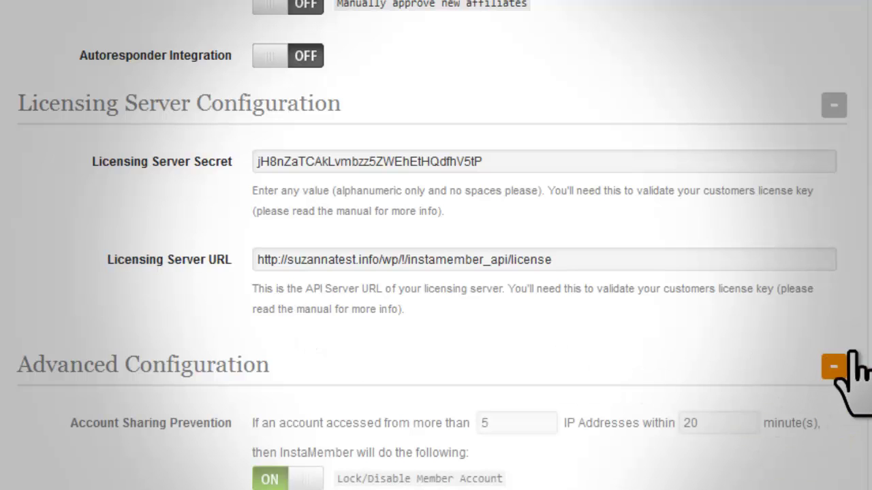
{"action": "scroll", "coordinate": [798, 399], "scroll_direction": "down", "scroll_amount": 5}
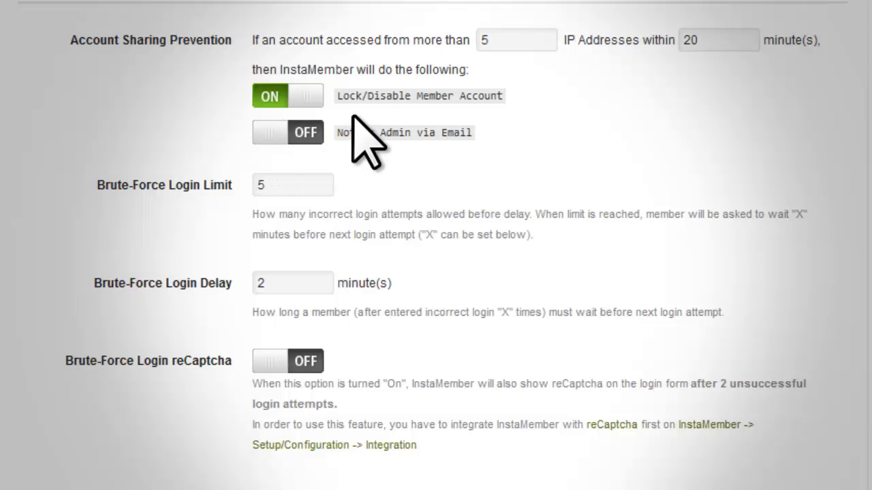
{"action": "left_click", "coordinate": [290, 146]}
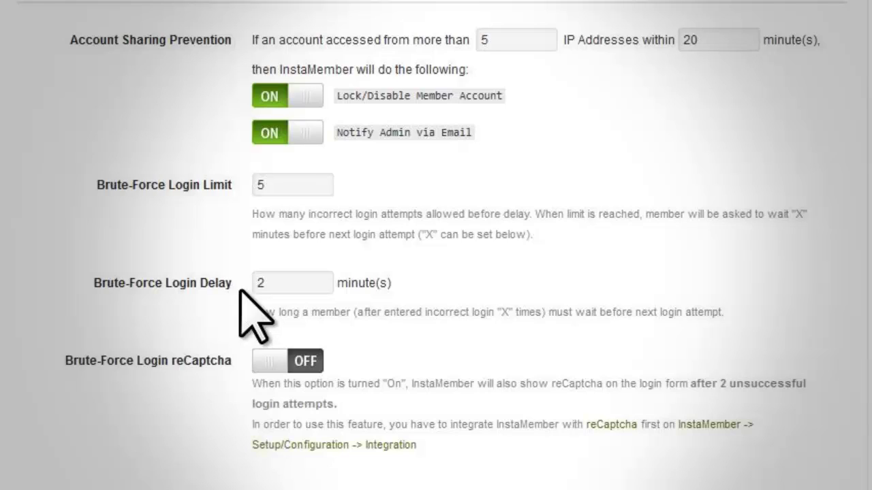
Set the brute-force login delay to 5 minutes, turn on login reCaptcha, and save with Update Settings
{"action": "key", "text": "BackSpace"}
{"action": "type", "text": "5"}
{"action": "left_click_drag", "start_coordinate": [62, 364], "coordinate": [229, 374]}
{"action": "left_click", "coordinate": [229, 376]}
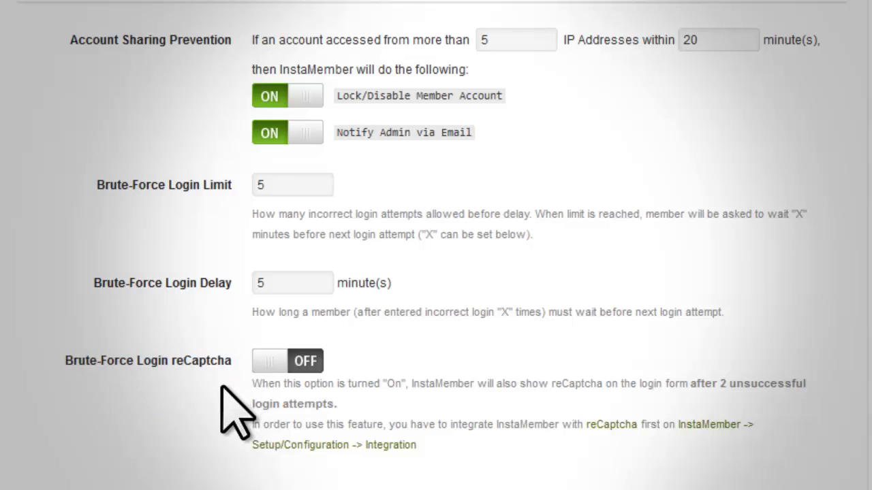
{"action": "left_click", "coordinate": [273, 364]}
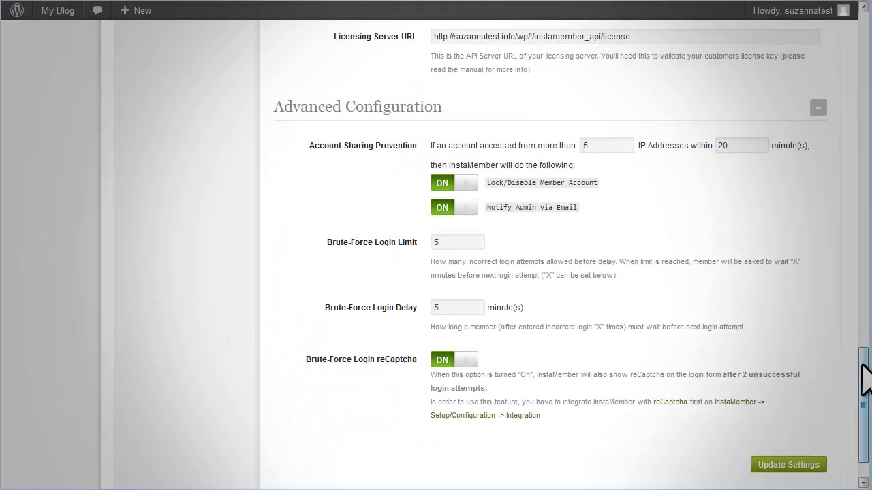
{"action": "scroll", "coordinate": [862, 366], "scroll_direction": "down", "scroll_amount": 1}
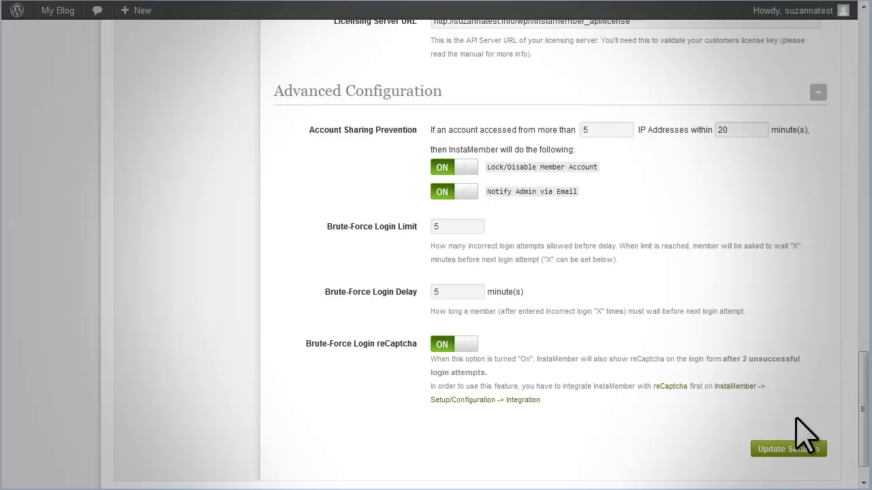
{"action": "left_click", "coordinate": [795, 451]}
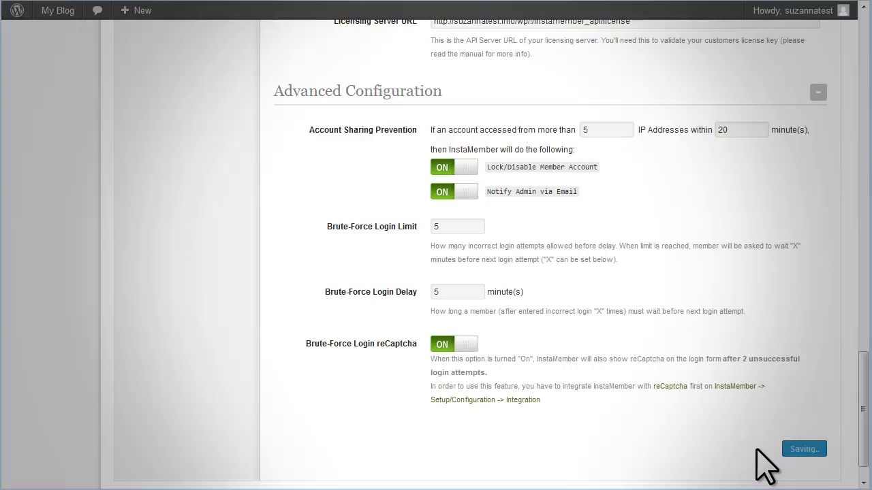